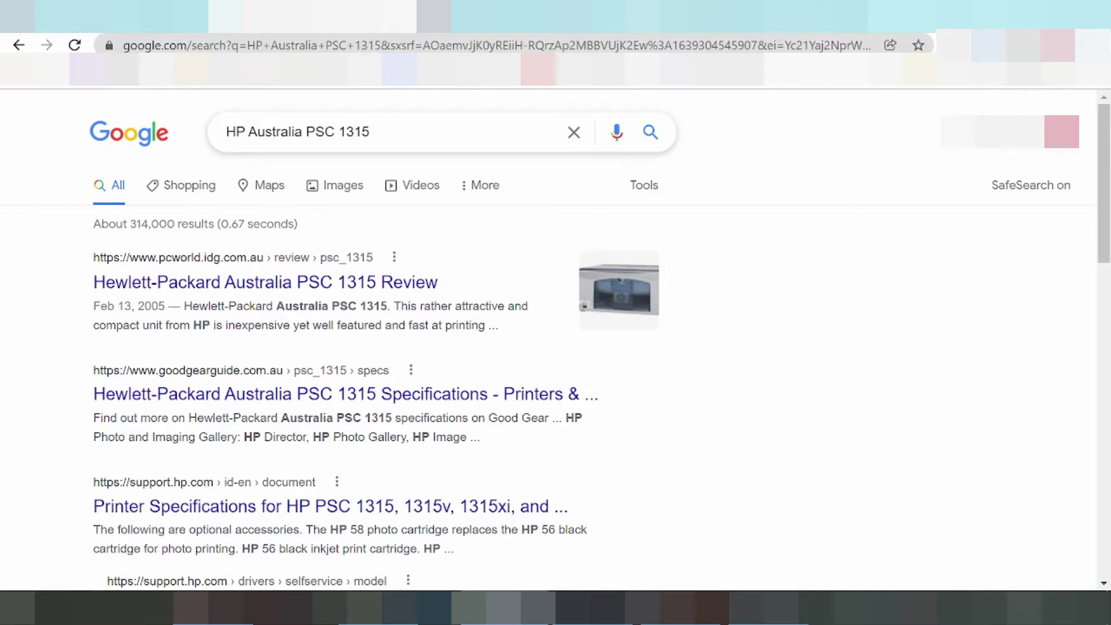
Extend the search to 'HP Australia PSC 1315 driver download' and run it
{"action": "left_click_drag", "start_coordinate": [338, 131], "coordinate": [363, 130]}
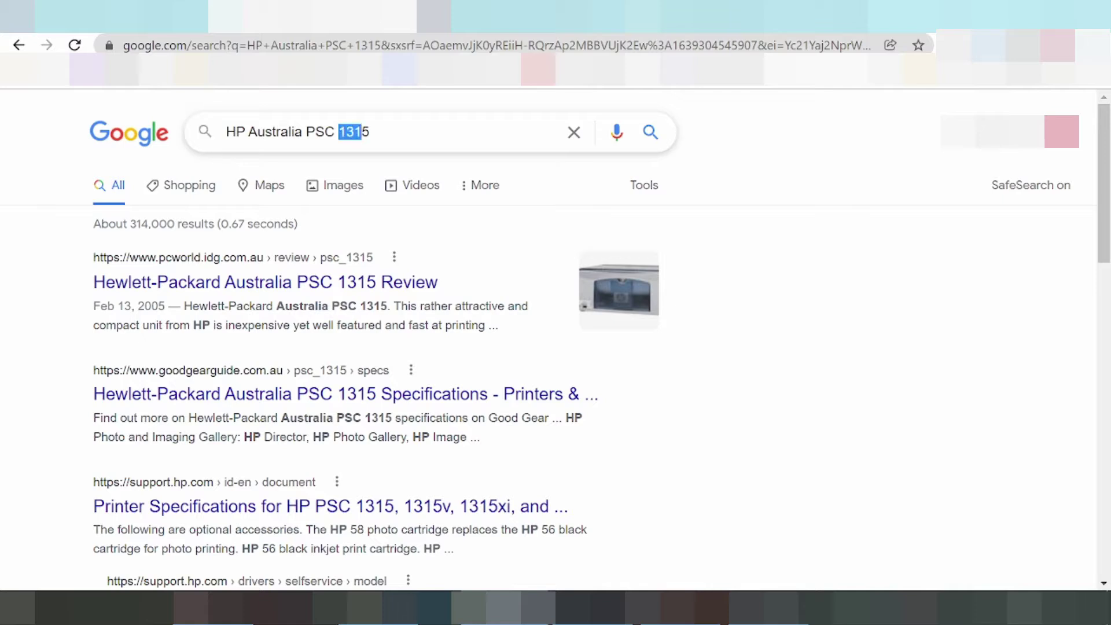
{"action": "left_click", "coordinate": [367, 131]}
{"action": "type", "text": "driver"}
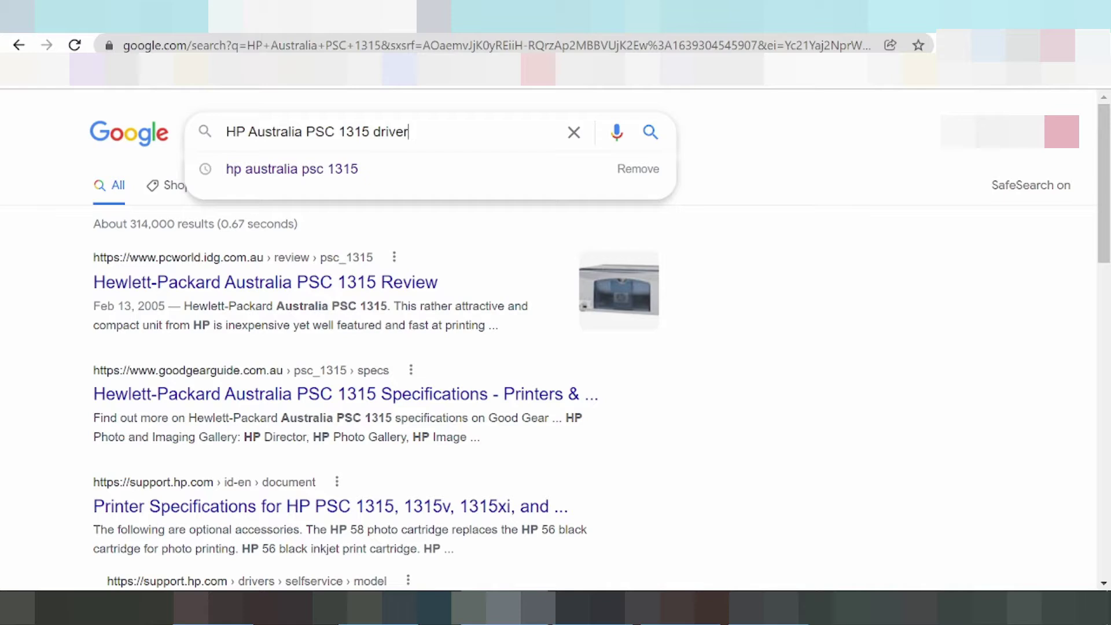
{"action": "type", "text": " download"}
{"action": "key", "text": "Return"}
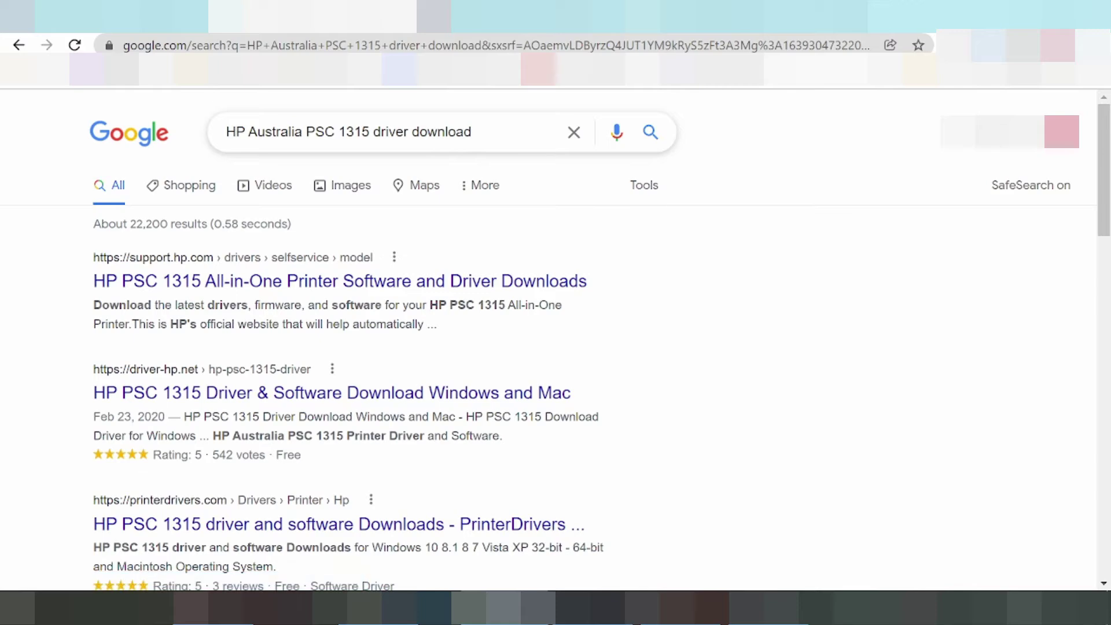
{"action": "scroll", "coordinate": [335, 189], "scroll_direction": "down", "scroll_amount": 1}
{"action": "scroll", "coordinate": [255, 173], "scroll_direction": "down", "scroll_amount": 1}
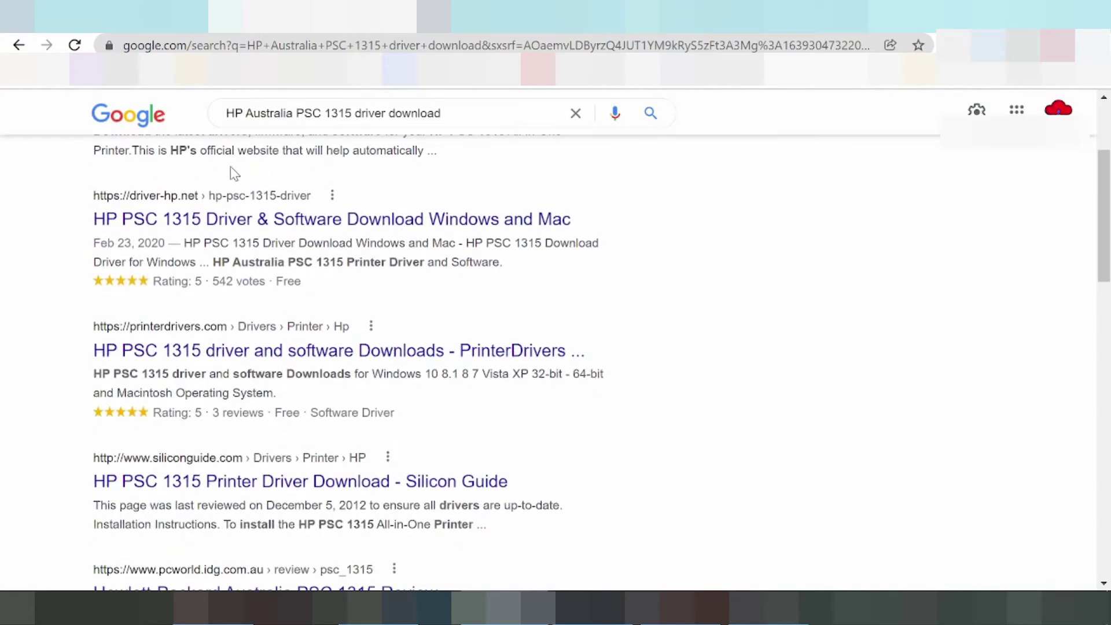
{"action": "scroll", "coordinate": [222, 208], "scroll_direction": "down", "scroll_amount": 1}
{"action": "scroll", "coordinate": [223, 236], "scroll_direction": "down", "scroll_amount": 1}
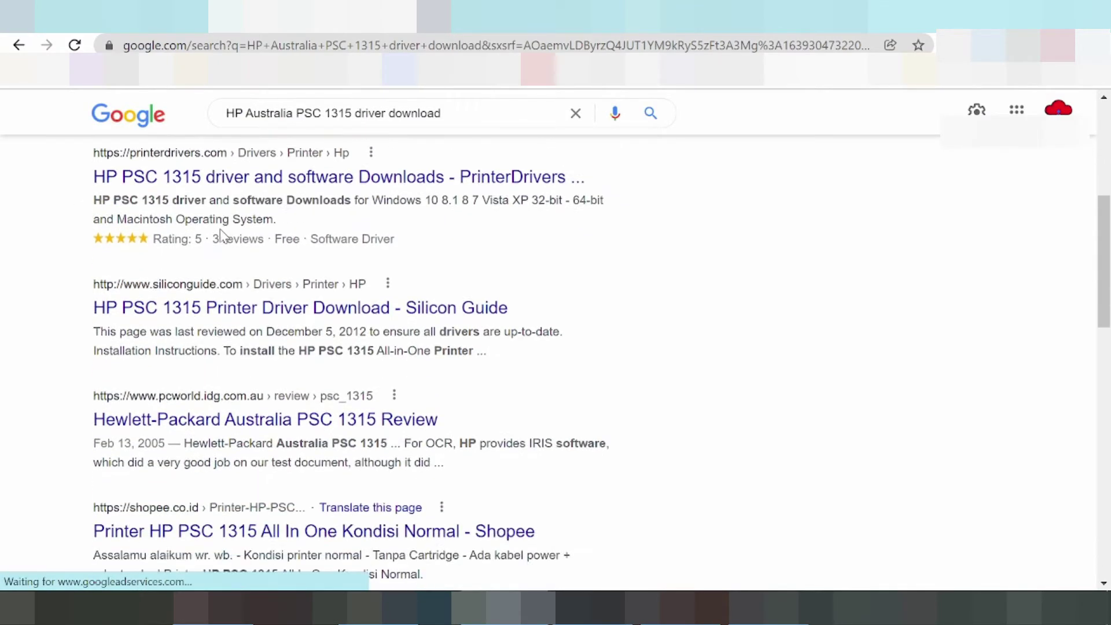
{"action": "scroll", "coordinate": [222, 236], "scroll_direction": "down", "scroll_amount": 1}
{"action": "scroll", "coordinate": [223, 236], "scroll_direction": "down", "scroll_amount": 1}
{"action": "scroll", "coordinate": [216, 246], "scroll_direction": "down", "scroll_amount": 1}
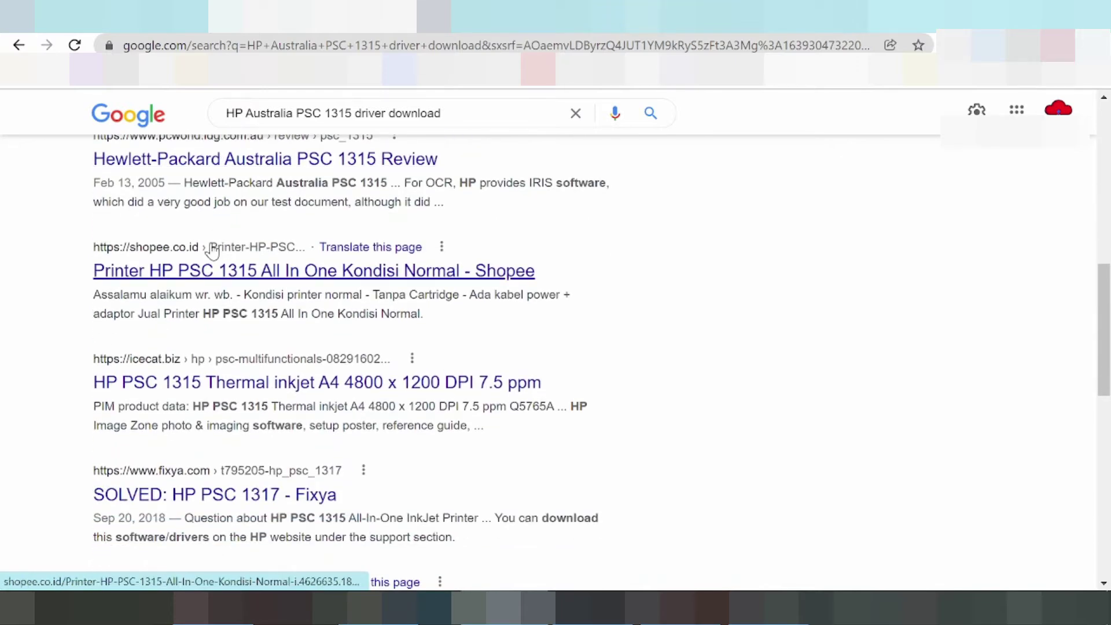
{"action": "scroll", "coordinate": [213, 252], "scroll_direction": "down", "scroll_amount": 1}
{"action": "scroll", "coordinate": [206, 258], "scroll_direction": "down", "scroll_amount": 1}
{"action": "scroll", "coordinate": [206, 258], "scroll_direction": "down", "scroll_amount": 1}
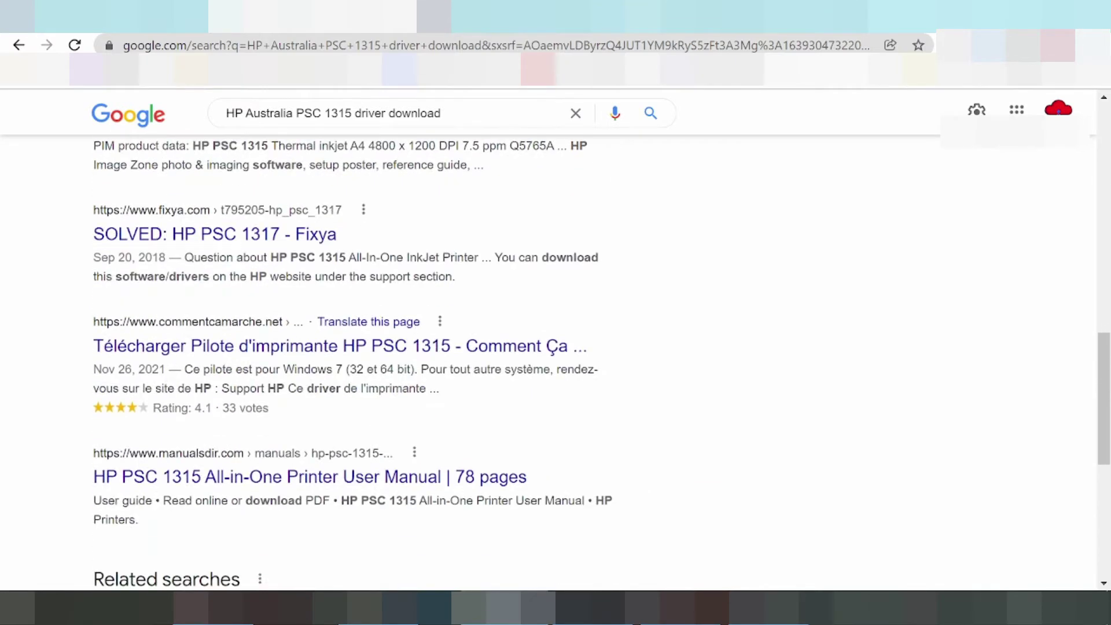
{"action": "scroll", "coordinate": [206, 258], "scroll_direction": "down", "scroll_amount": 1}
{"action": "scroll", "coordinate": [193, 276], "scroll_direction": "down", "scroll_amount": 1}
{"action": "scroll", "coordinate": [193, 273], "scroll_direction": "up", "scroll_amount": 11}
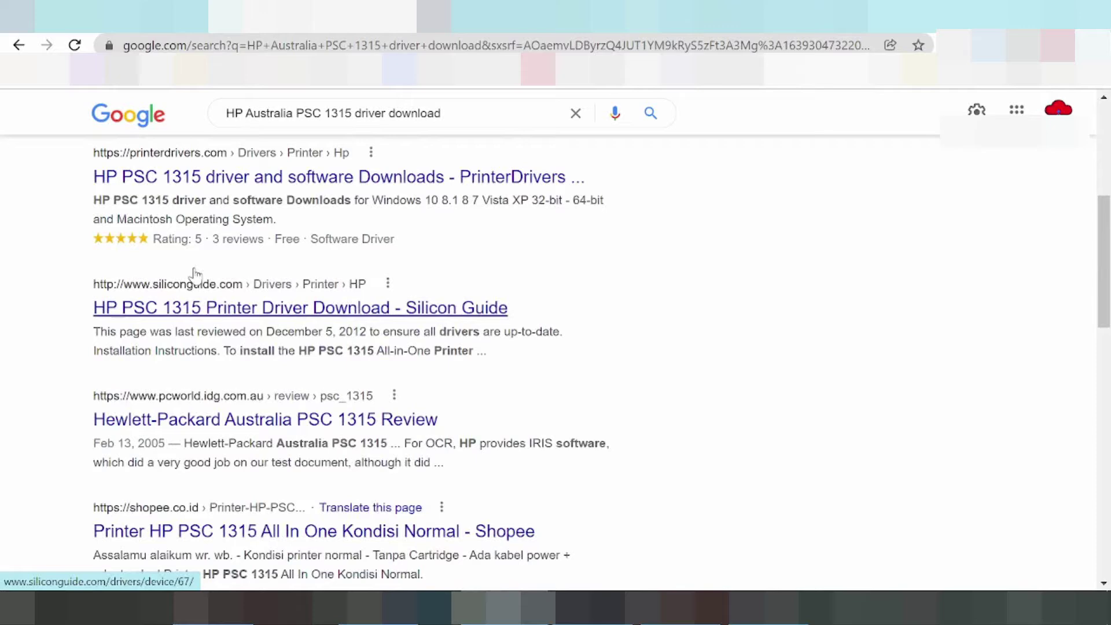
{"action": "scroll", "coordinate": [195, 272], "scroll_direction": "up", "scroll_amount": 4}
{"action": "scroll", "coordinate": [196, 247], "scroll_direction": "down", "scroll_amount": 1}
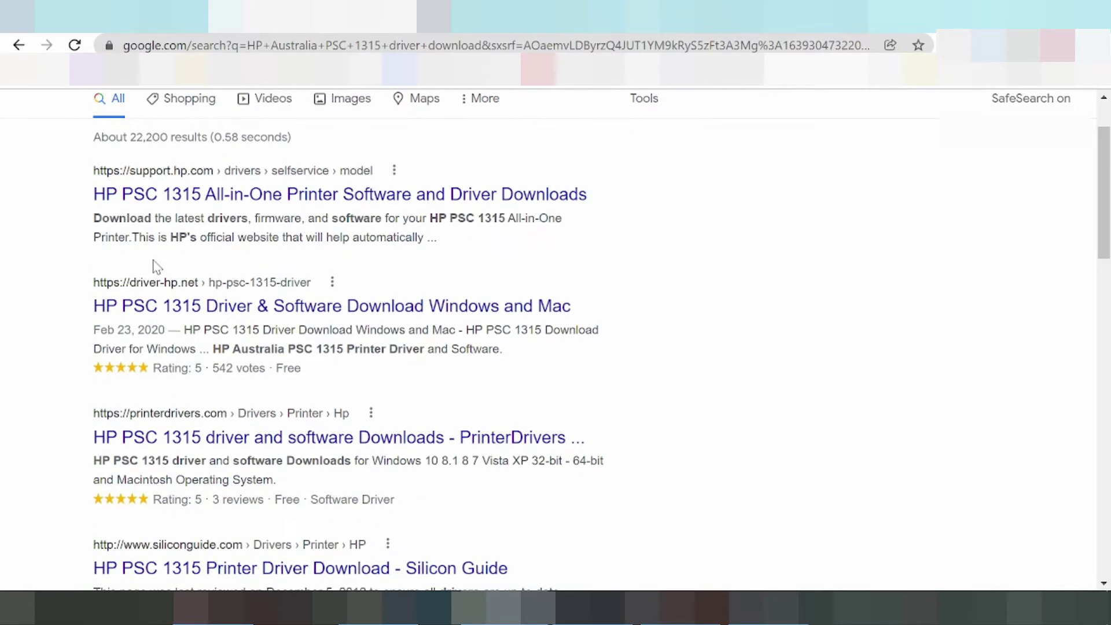
{"action": "scroll", "coordinate": [169, 258], "scroll_direction": "up", "scroll_amount": 1}
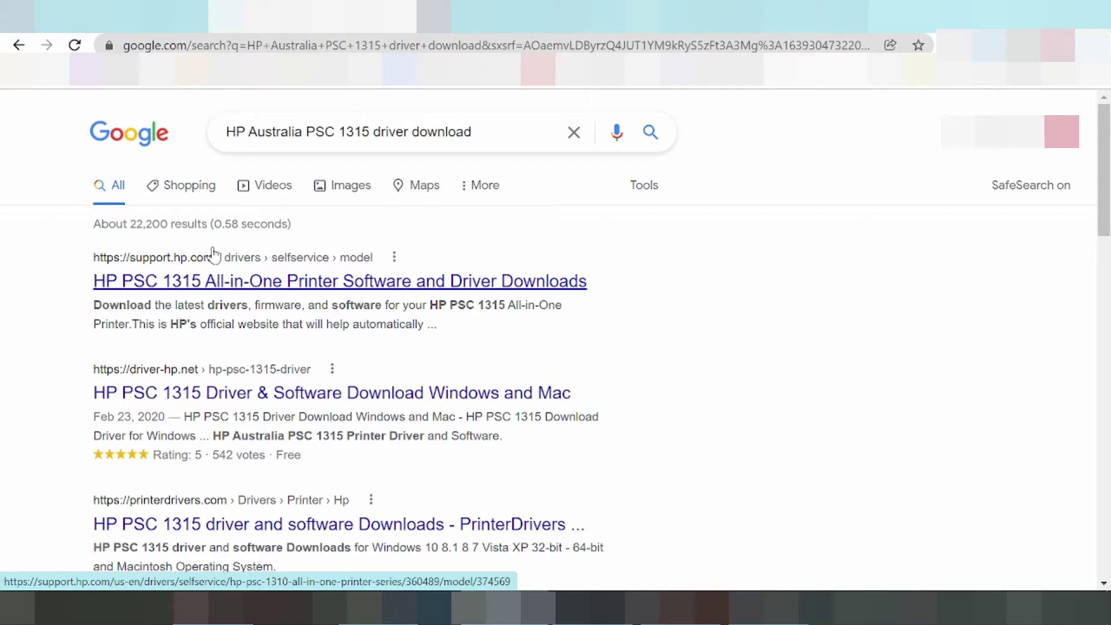
Open the 'HP PSC 1315 All-in-One Printer Software and Driver Downloads' result on support.hp.com
{"action": "left_click", "coordinate": [257, 289]}
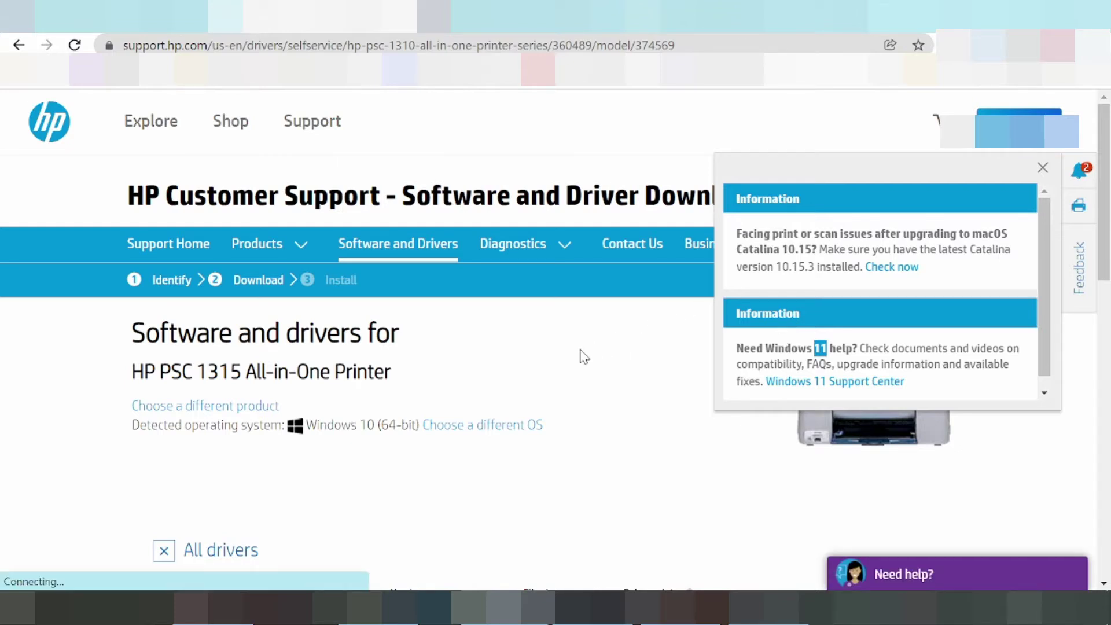
{"action": "scroll", "coordinate": [578, 348], "scroll_direction": "down", "scroll_amount": 1}
{"action": "scroll", "coordinate": [570, 322], "scroll_direction": "down", "scroll_amount": 1}
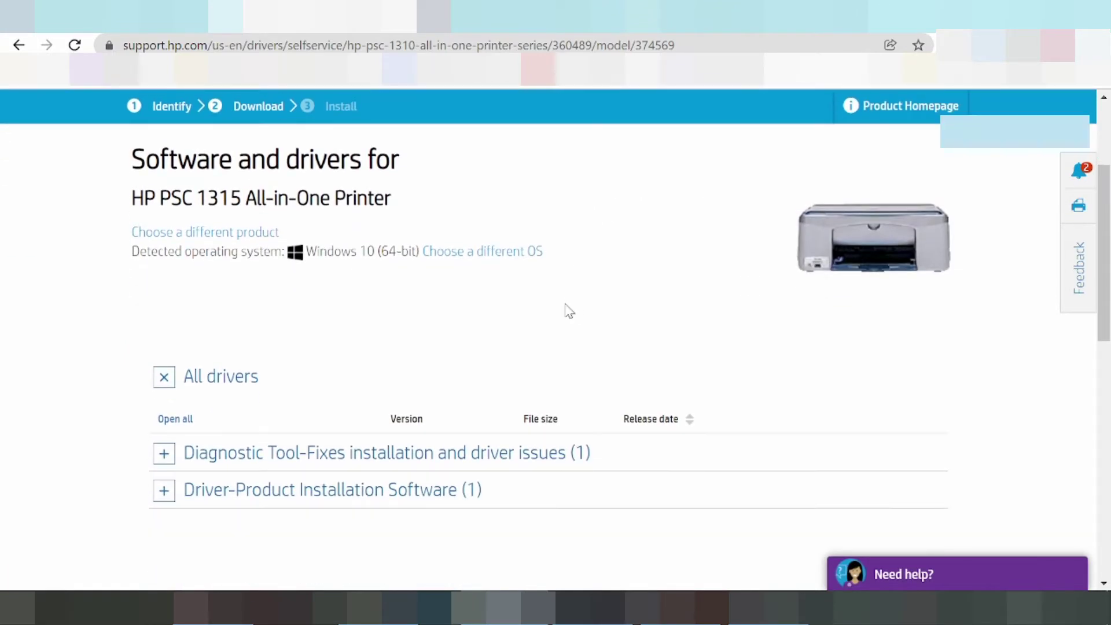
Set the preferred operating system to Mac OS, version Mac OS X 10.6
{"action": "left_click", "coordinate": [452, 253]}
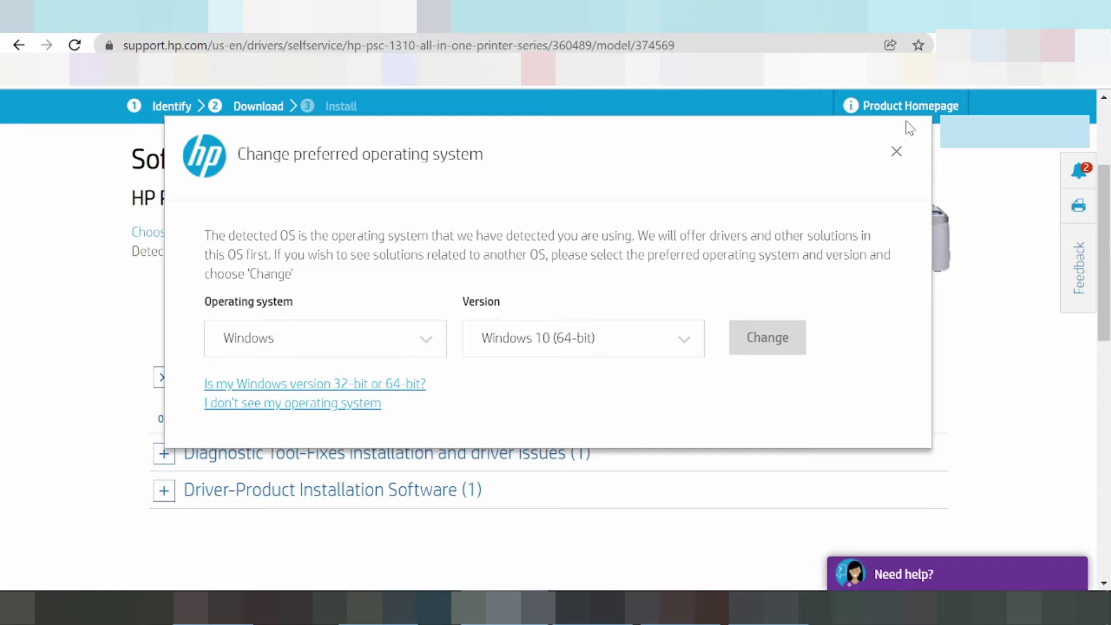
{"action": "left_click", "coordinate": [897, 153]}
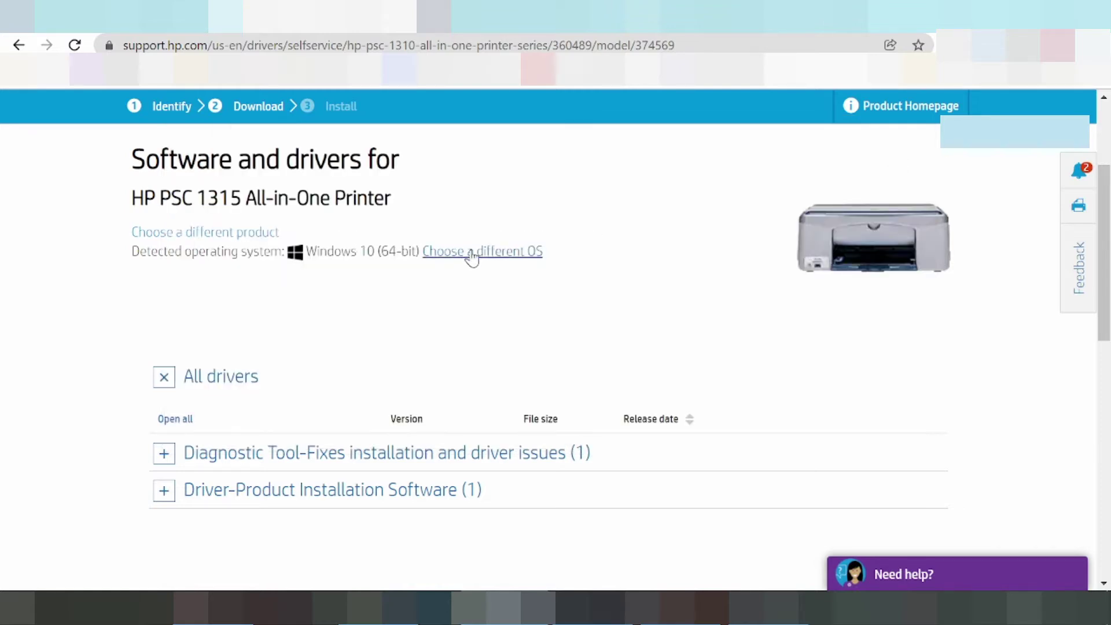
{"action": "left_click", "coordinate": [456, 260]}
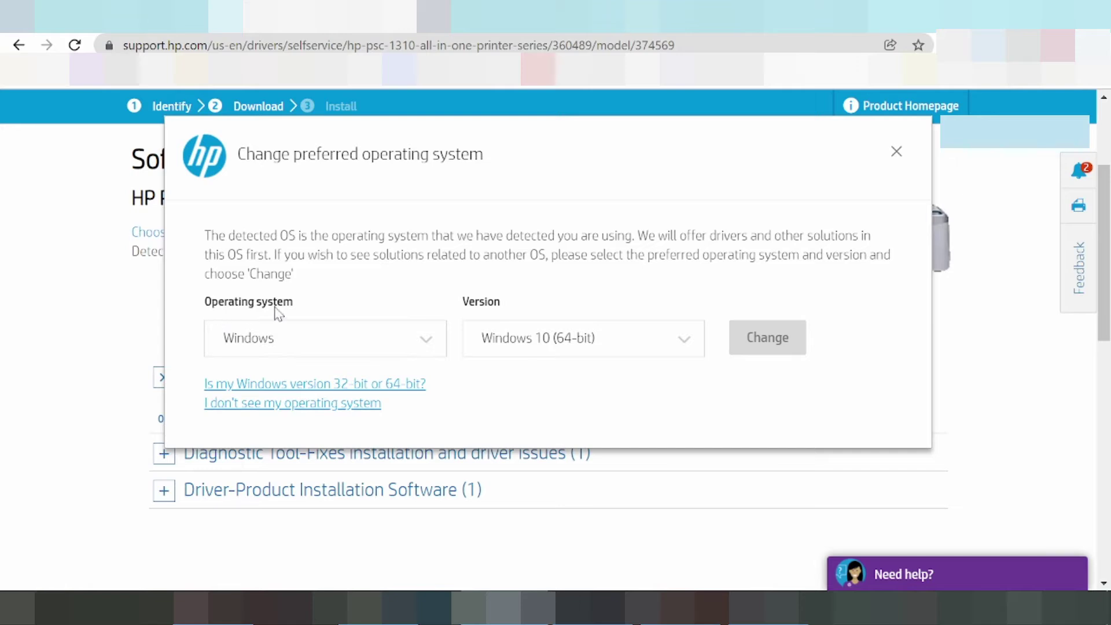
{"action": "left_click", "coordinate": [332, 345]}
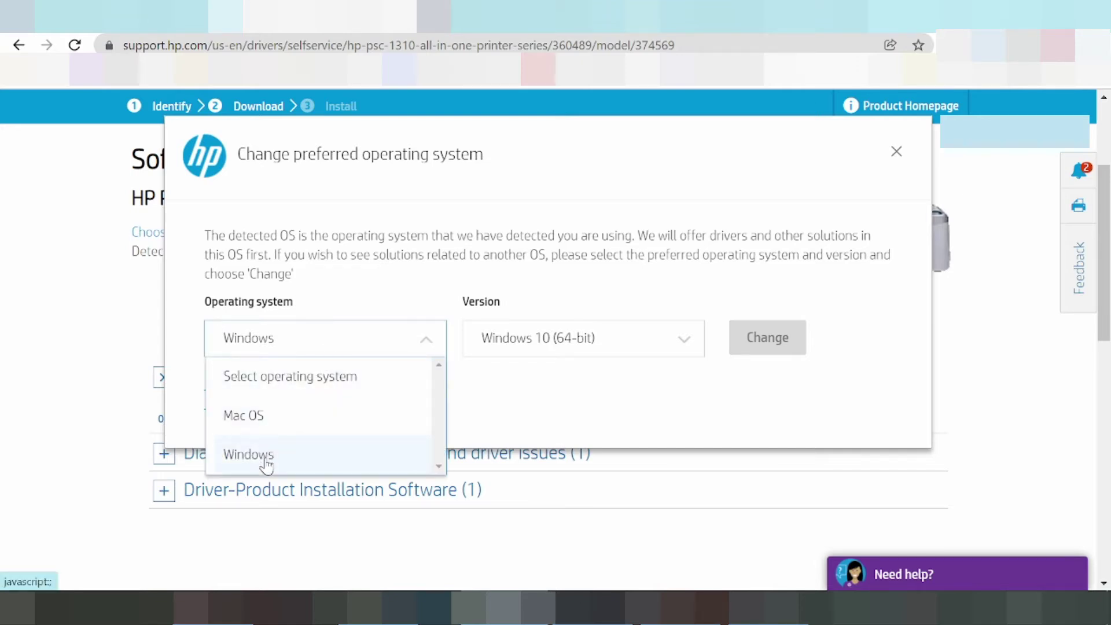
{"action": "left_click", "coordinate": [251, 418]}
{"action": "left_click", "coordinate": [536, 344]}
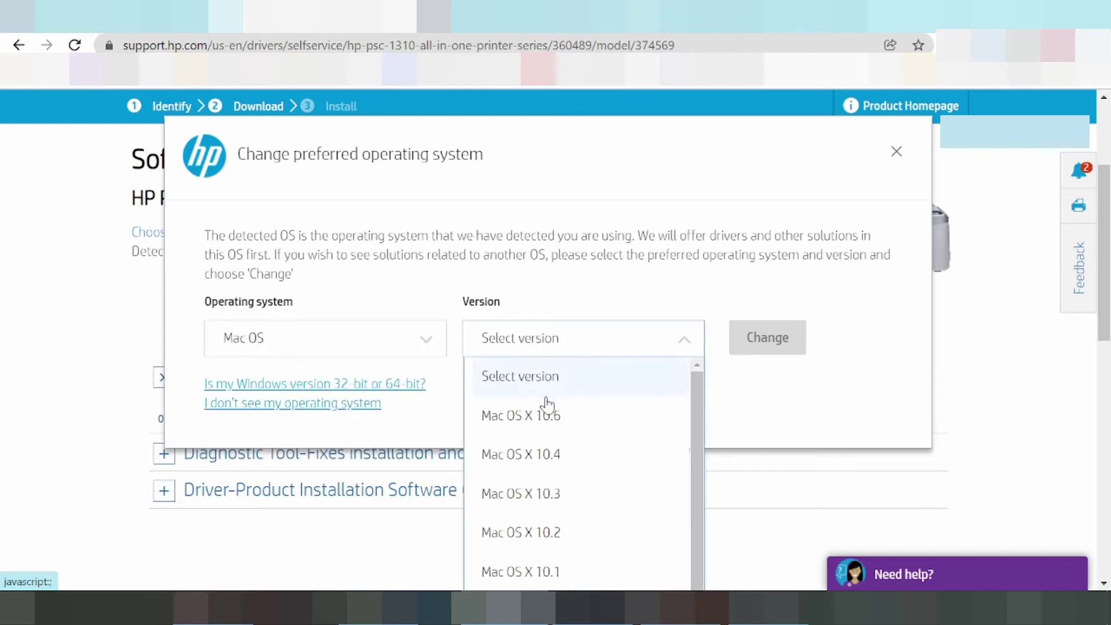
{"action": "scroll", "coordinate": [575, 442], "scroll_direction": "down", "scroll_amount": 3}
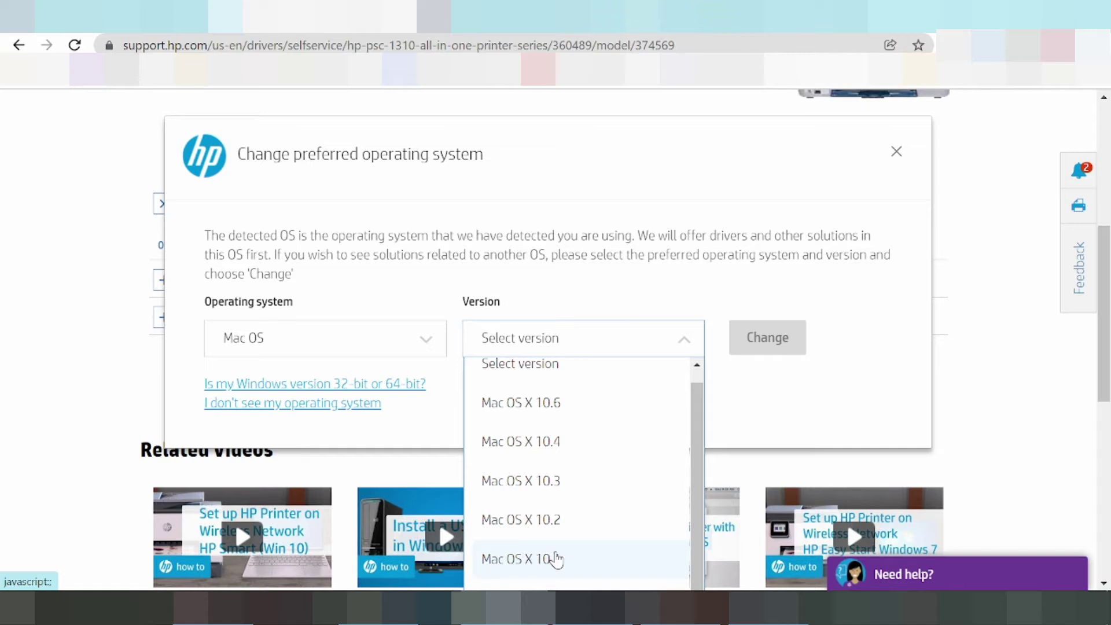
{"action": "scroll", "coordinate": [550, 413], "scroll_direction": "up", "scroll_amount": 1}
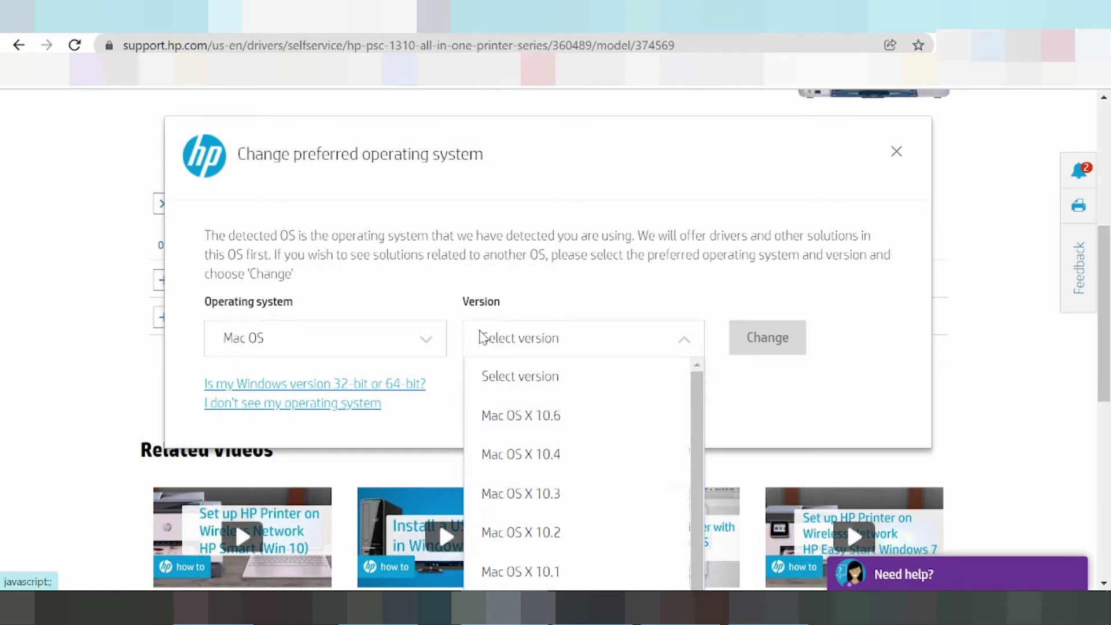
{"action": "left_click", "coordinate": [511, 418]}
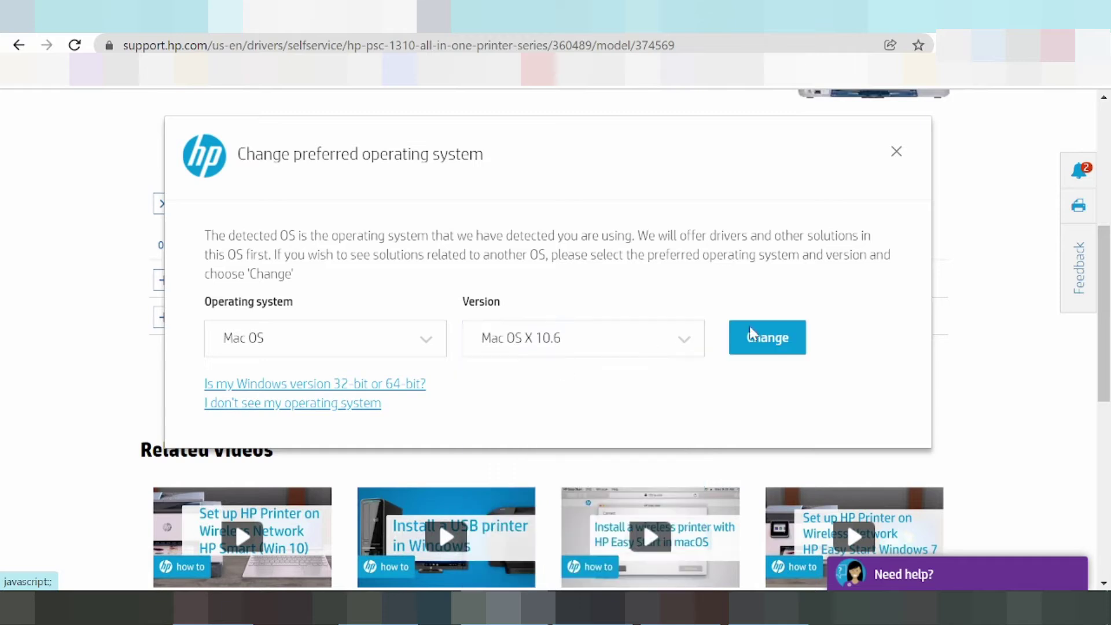
Apply Mac OS X 10.6 and expand the HP Print Driver 1.0.1 details, highlighting its description
{"action": "left_click", "coordinate": [777, 346]}
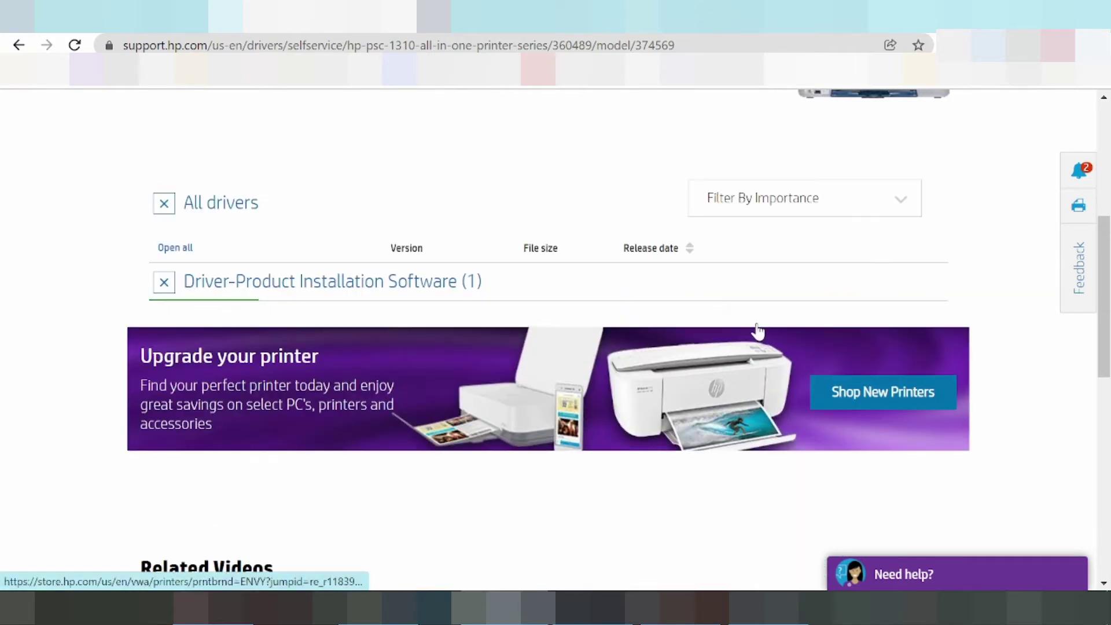
{"action": "left_click", "coordinate": [165, 282]}
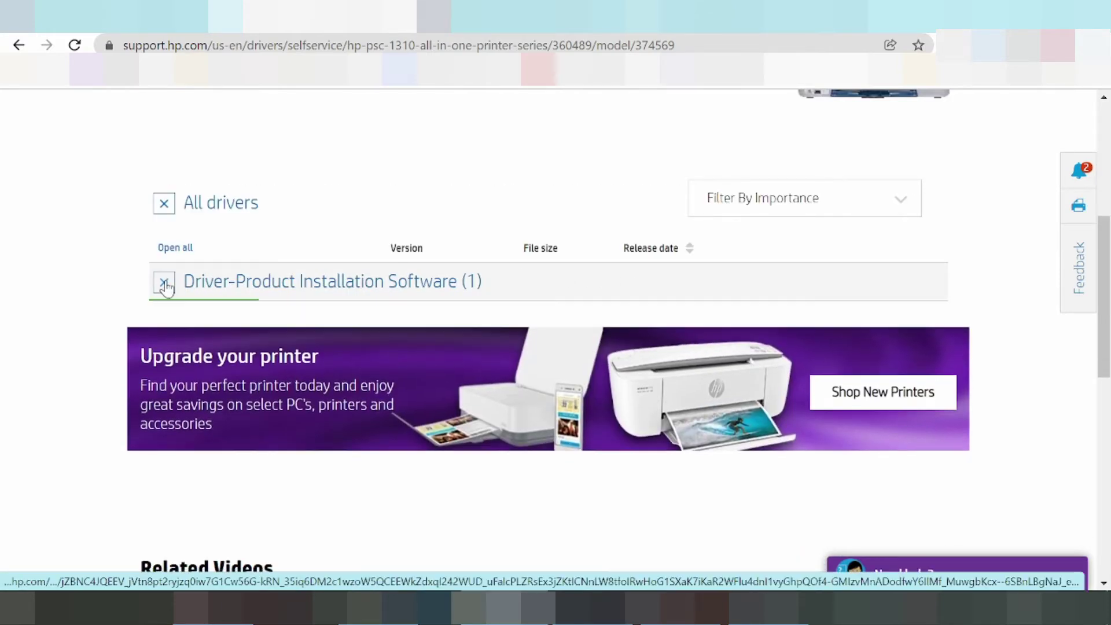
{"action": "left_click", "coordinate": [165, 283]}
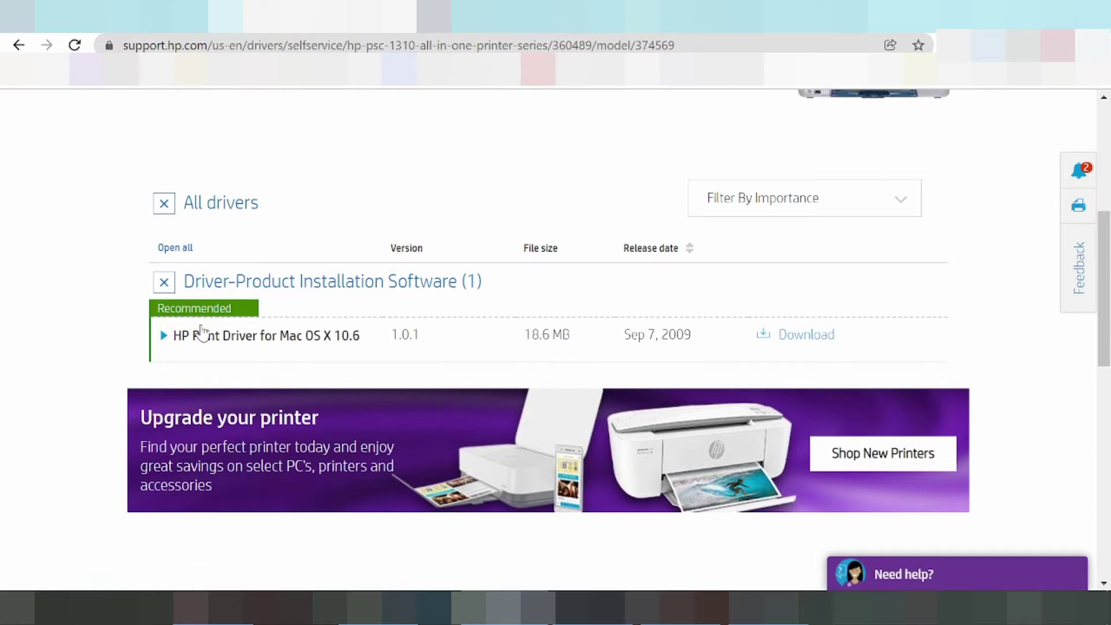
{"action": "left_click", "coordinate": [162, 337]}
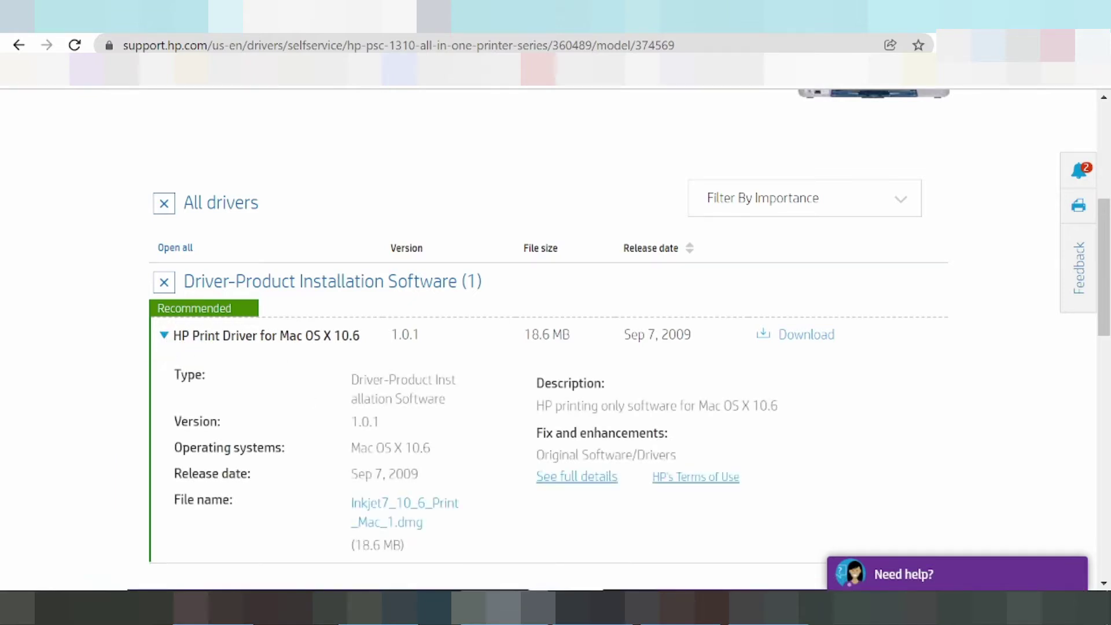
{"action": "mouse_move", "coordinate": [536, 379]}
{"action": "left_mouse_down"}
{"action": "mouse_move", "coordinate": [633, 405]}
{"action": "mouse_move", "coordinate": [785, 409]}
{"action": "left_mouse_up"}
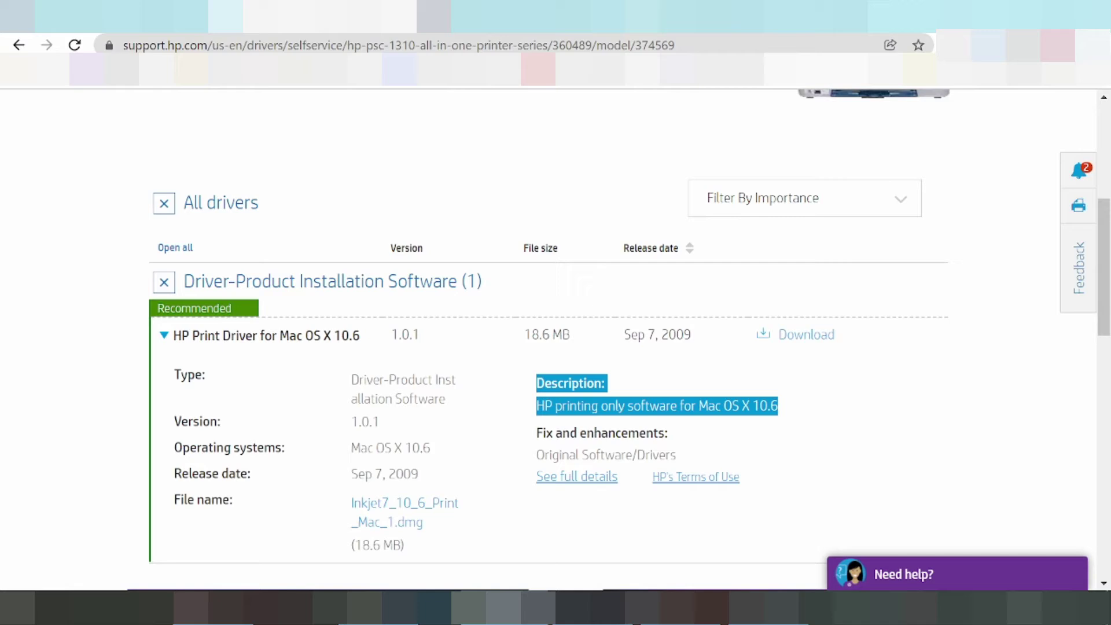
{"action": "scroll", "coordinate": [764, 295], "scroll_direction": "down", "scroll_amount": 1}
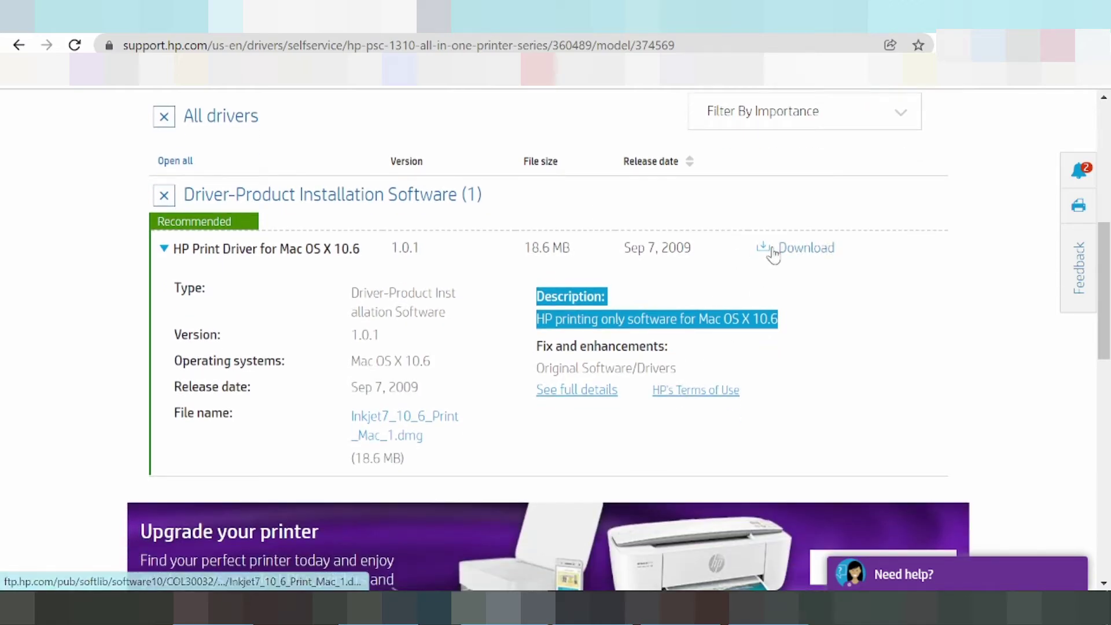
{"action": "scroll", "coordinate": [738, 287], "scroll_direction": "up", "scroll_amount": 2}
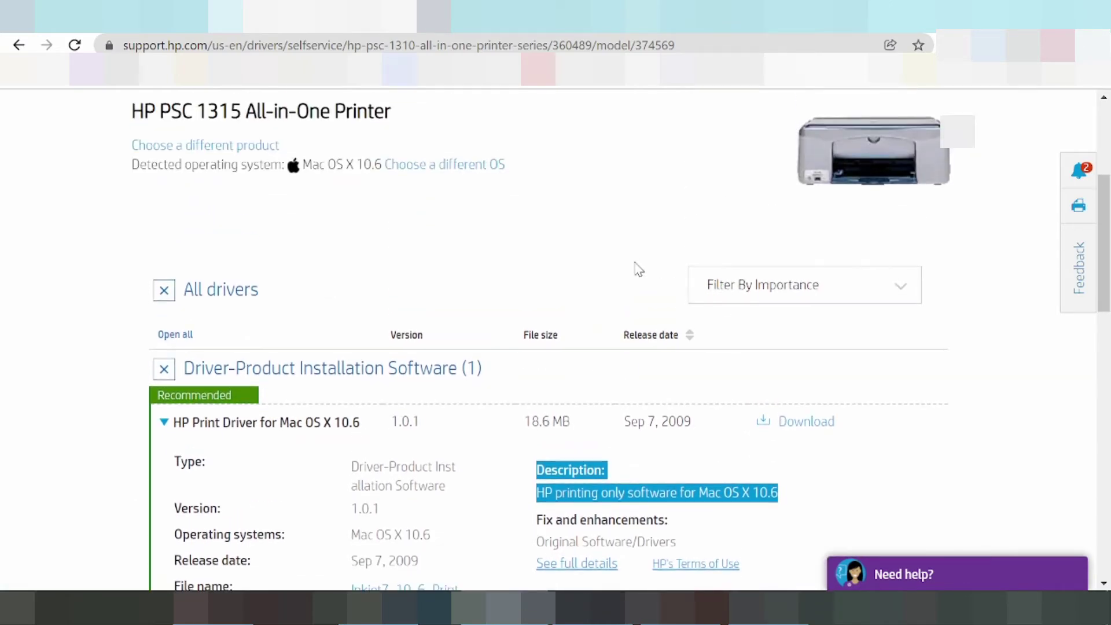
Switch the operating system to Windows, version Windows 10 (64-bit), and apply it
{"action": "left_click", "coordinate": [434, 165]}
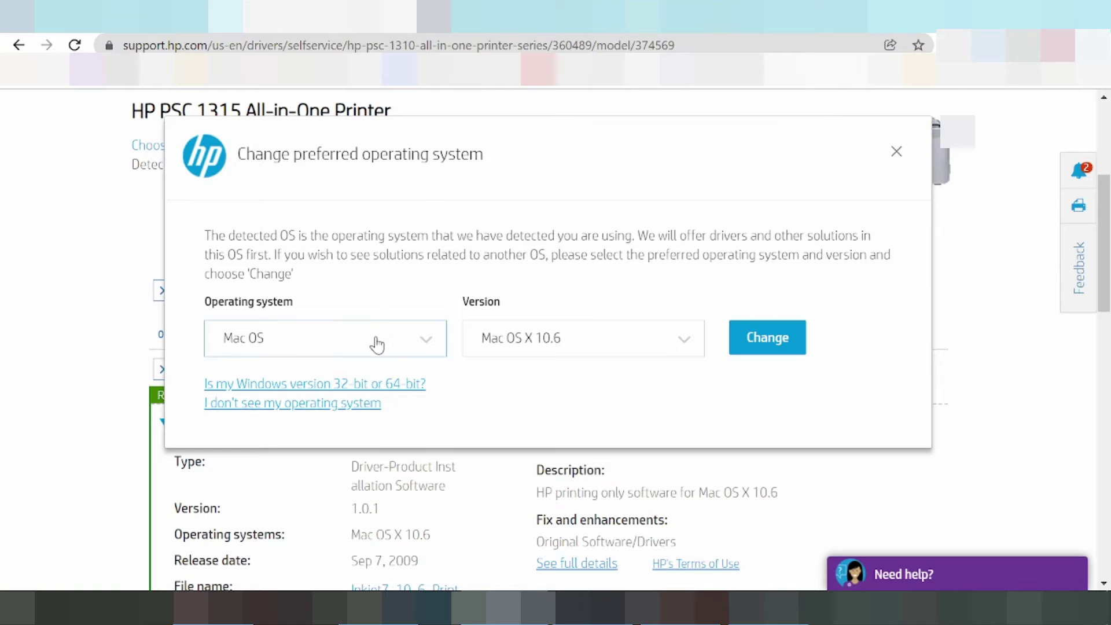
{"action": "left_click", "coordinate": [342, 337]}
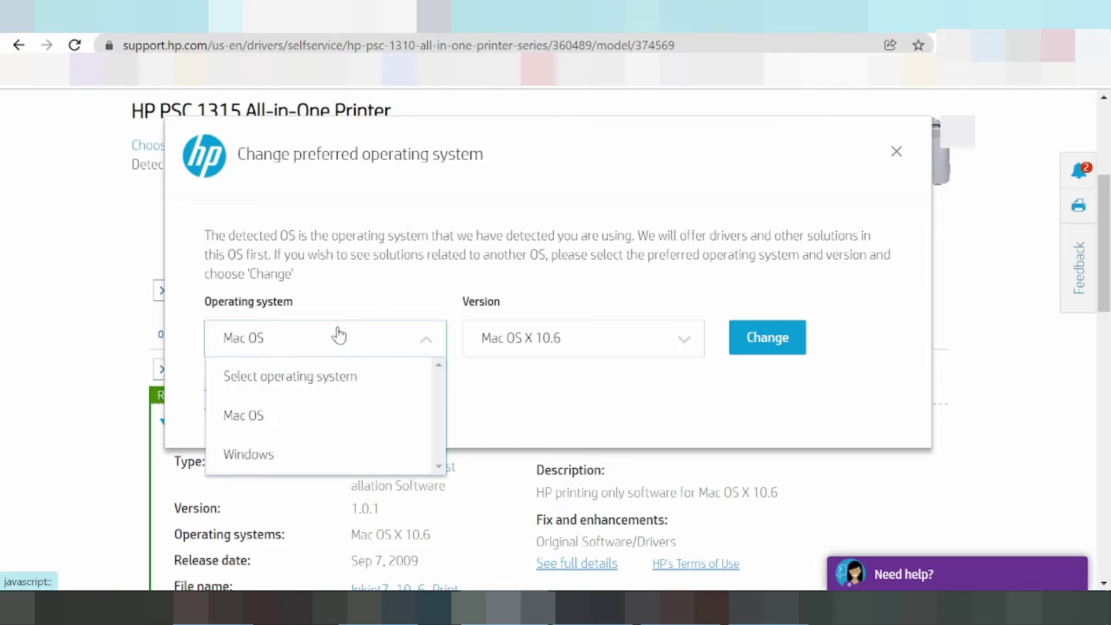
{"action": "left_click", "coordinate": [241, 460]}
{"action": "left_click", "coordinate": [503, 342]}
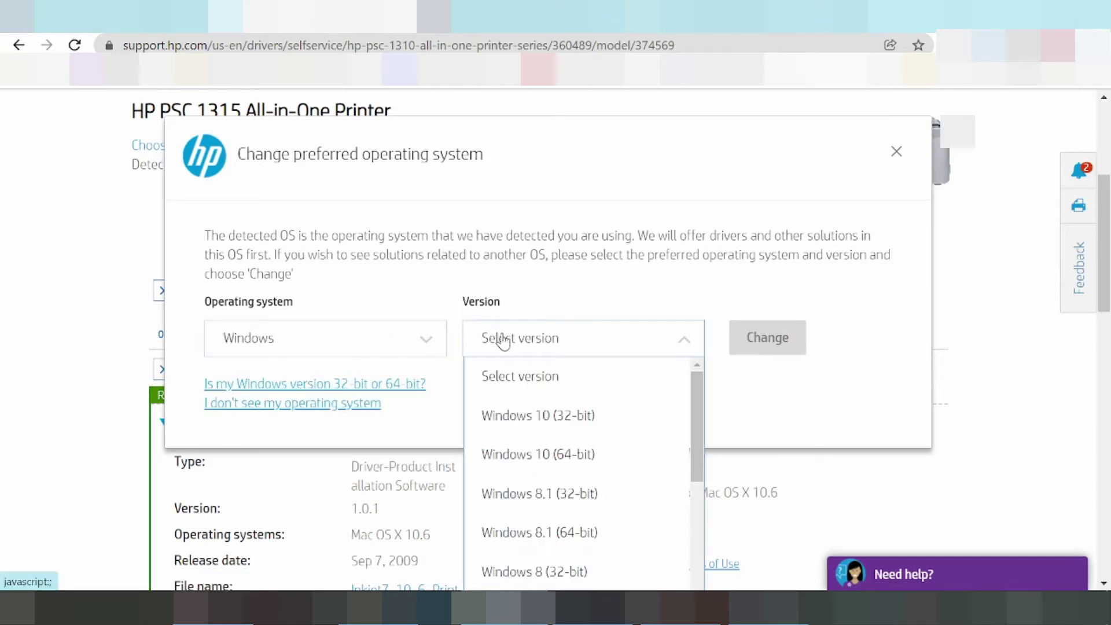
{"action": "left_click", "coordinate": [505, 462]}
{"action": "left_click", "coordinate": [521, 346]}
{"action": "scroll", "coordinate": [550, 470], "scroll_direction": "down", "scroll_amount": 1}
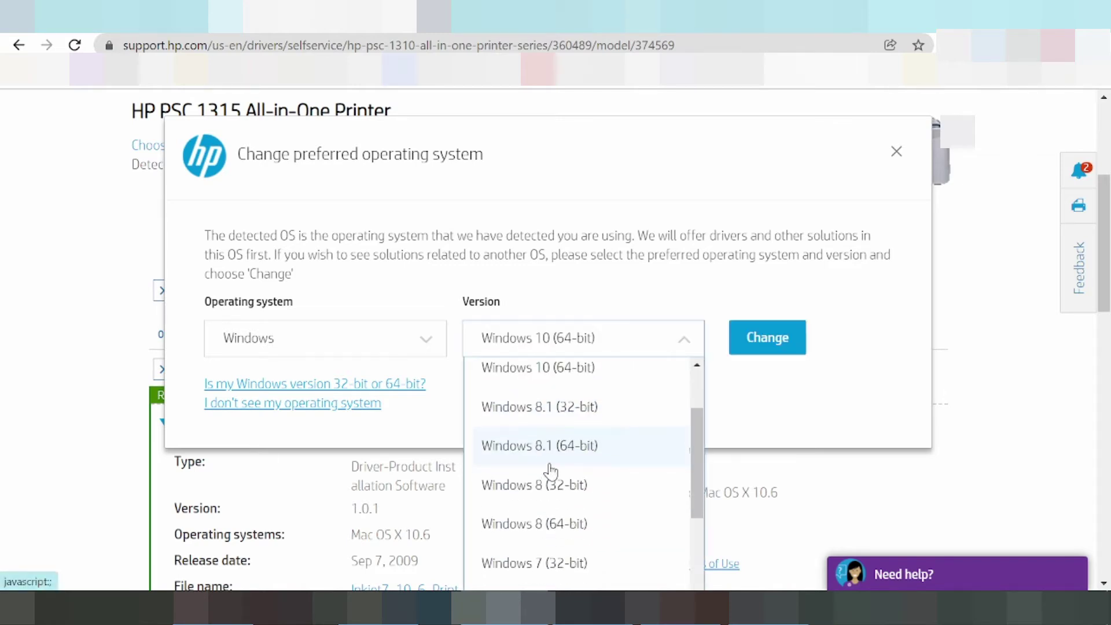
{"action": "scroll", "coordinate": [554, 481], "scroll_direction": "down", "scroll_amount": 1}
{"action": "scroll", "coordinate": [556, 492], "scroll_direction": "down", "scroll_amount": 2}
{"action": "scroll", "coordinate": [559, 512], "scroll_direction": "up", "scroll_amount": 2}
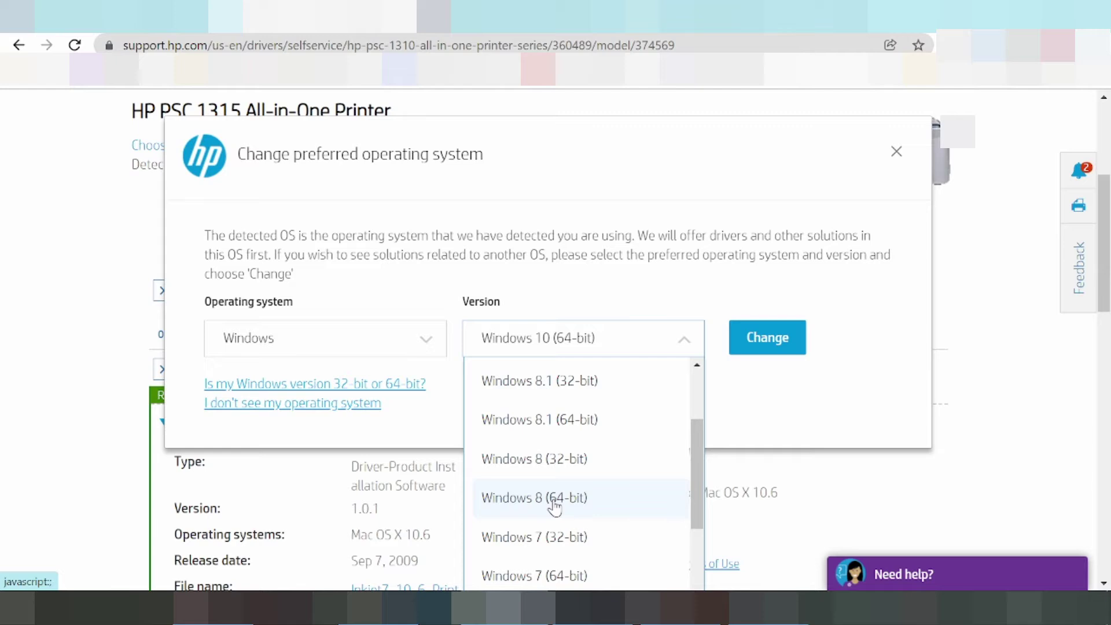
{"action": "scroll", "coordinate": [555, 504], "scroll_direction": "up", "scroll_amount": 1}
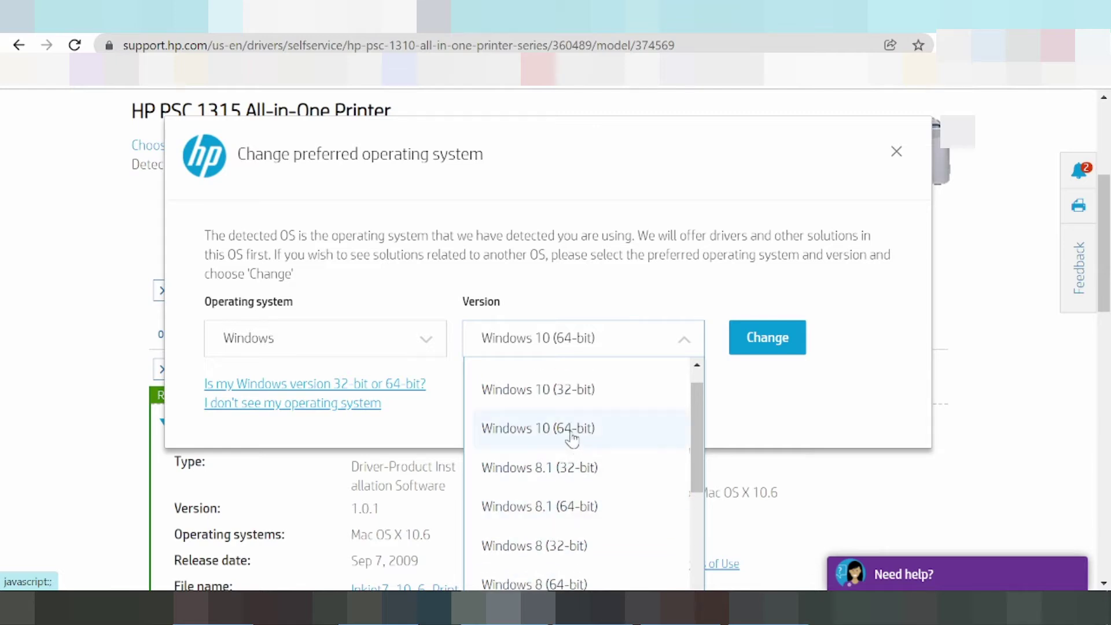
{"action": "left_click", "coordinate": [573, 429]}
{"action": "left_click", "coordinate": [768, 340]}
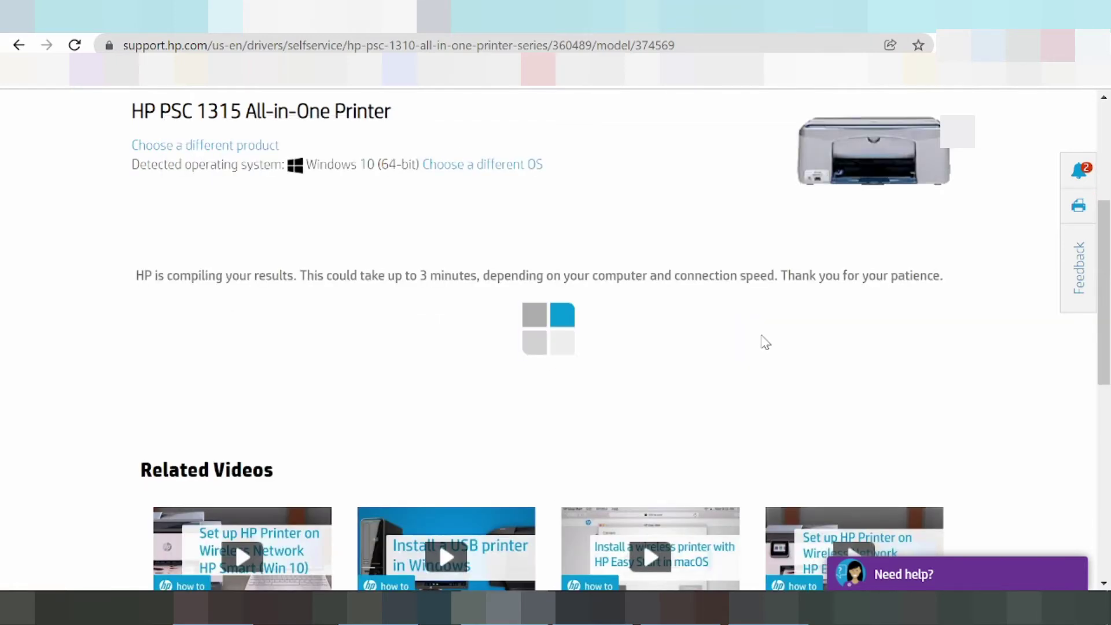
{"action": "scroll", "coordinate": [699, 298], "scroll_direction": "down", "scroll_amount": 1}
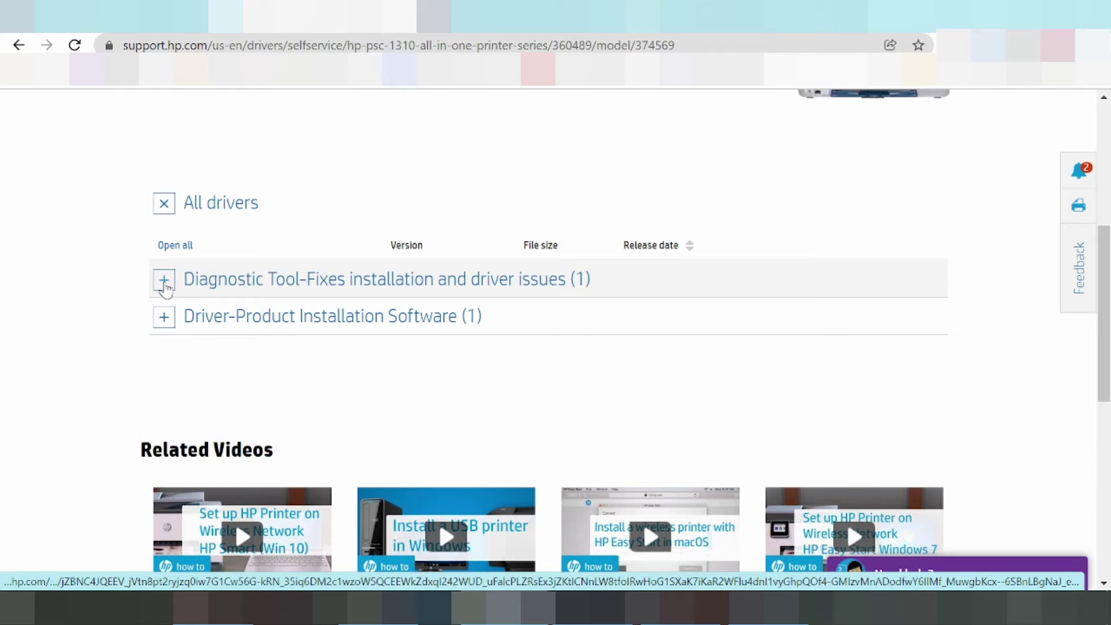
Expand Diagnostic Tool-Fixes and show the HP Print and Scan Doctor details
{"action": "left_click", "coordinate": [164, 280]}
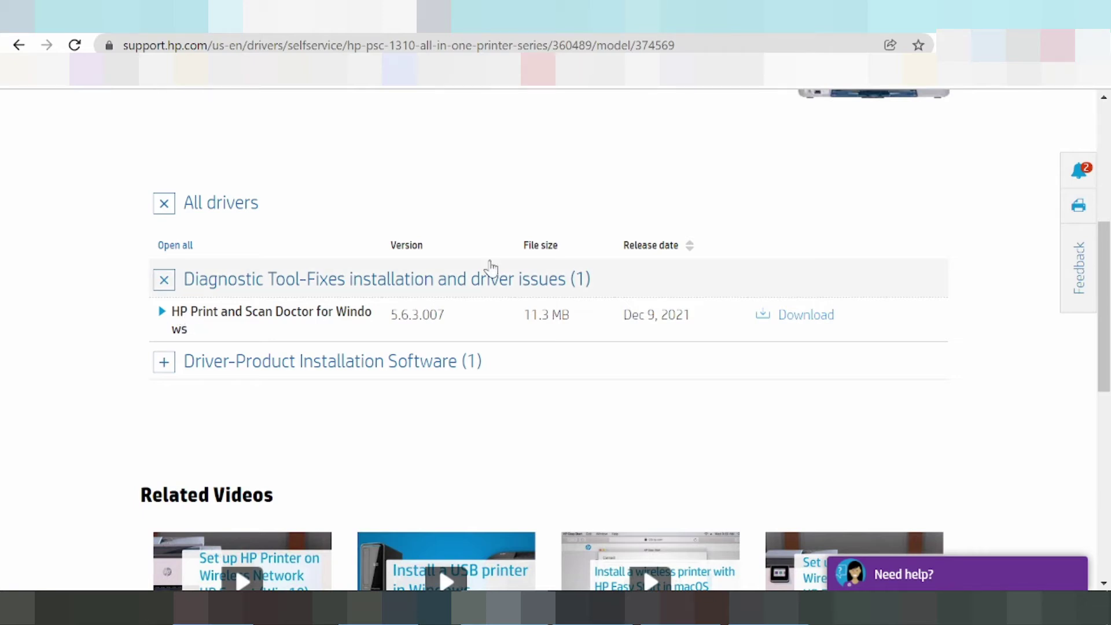
{"action": "left_click_drag", "start_coordinate": [631, 316], "coordinate": [685, 316]}
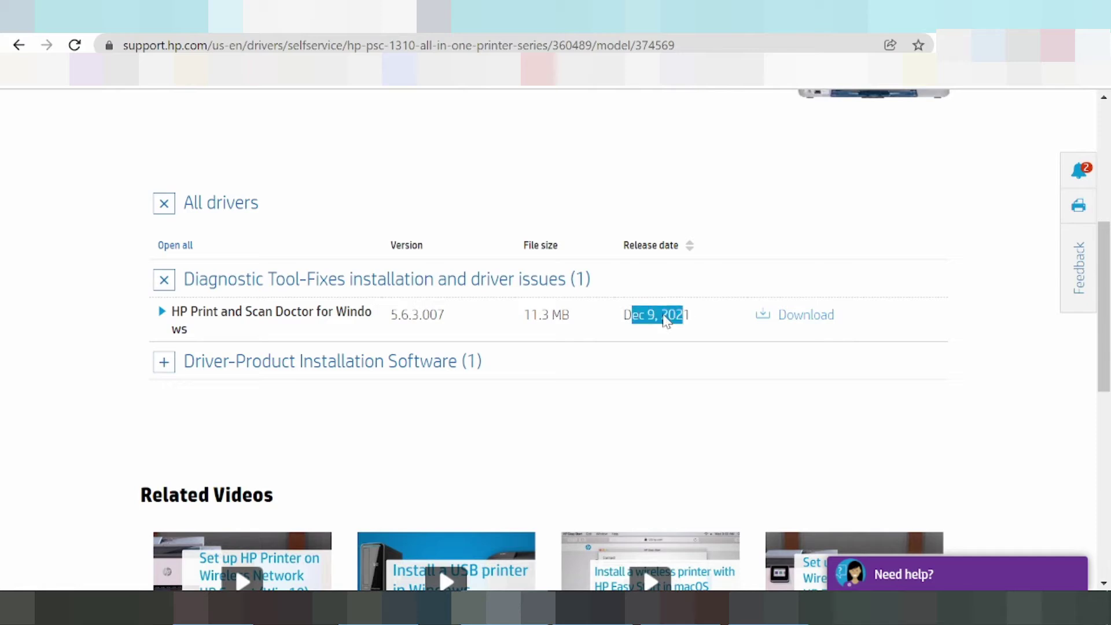
{"action": "left_click", "coordinate": [161, 313]}
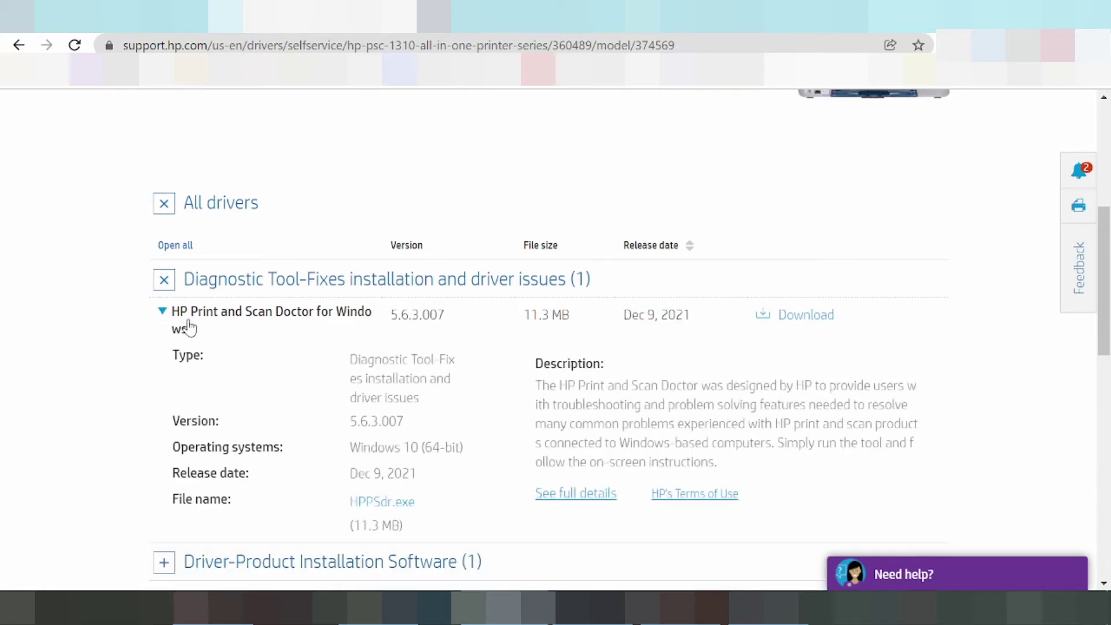
{"action": "scroll", "coordinate": [212, 323], "scroll_direction": "down", "scroll_amount": 1}
Highlight the description text and the Dec 9, 2021 release date
{"action": "mouse_move", "coordinate": [535, 276]}
{"action": "left_mouse_down"}
{"action": "mouse_move", "coordinate": [595, 318]}
{"action": "mouse_move", "coordinate": [594, 300]}
{"action": "mouse_move", "coordinate": [899, 299]}
{"action": "left_mouse_up"}
{"action": "left_click", "coordinate": [596, 317]}
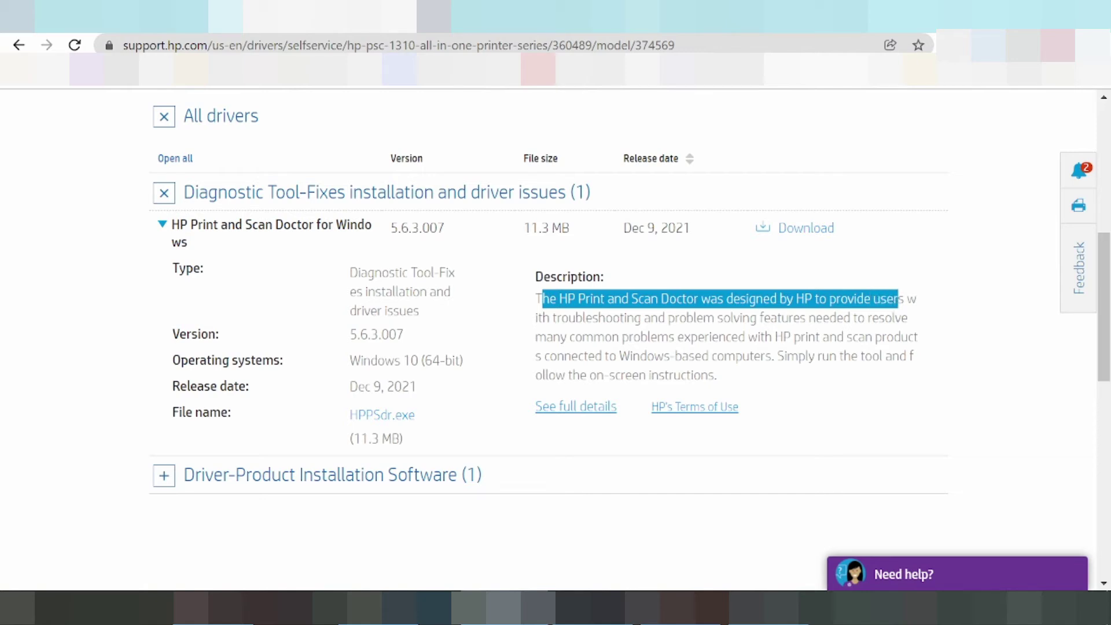
{"action": "left_click", "coordinate": [899, 298]}
{"action": "scroll", "coordinate": [439, 298], "scroll_direction": "down", "scroll_amount": 1}
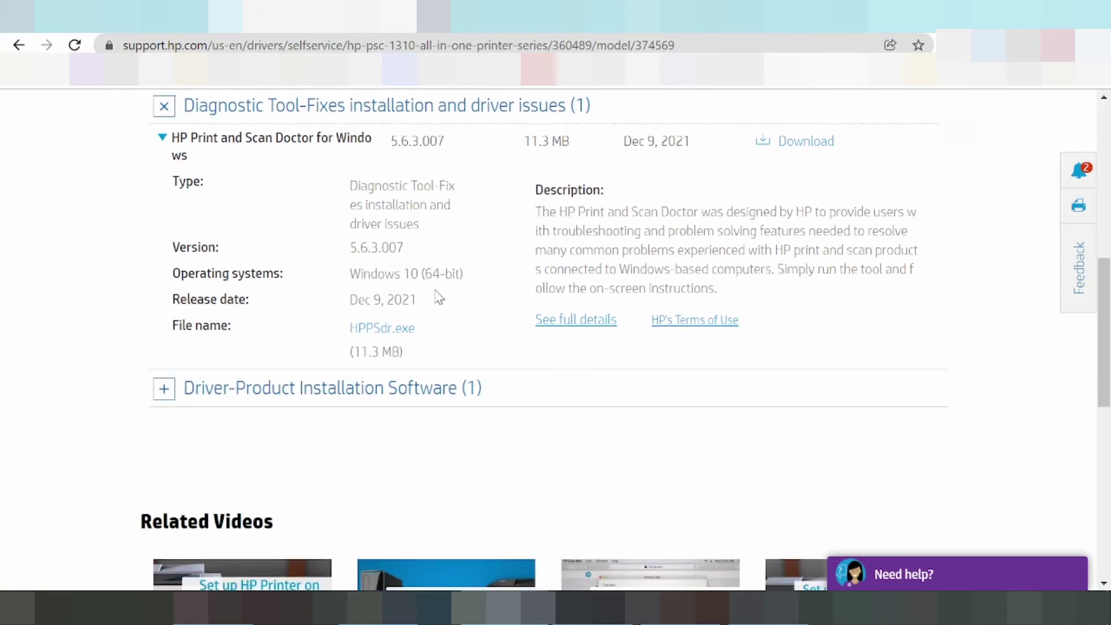
{"action": "scroll", "coordinate": [439, 298], "scroll_direction": "up", "scroll_amount": 1}
{"action": "left_click_drag", "start_coordinate": [617, 234], "coordinate": [691, 229]}
{"action": "left_click", "coordinate": [691, 229]}
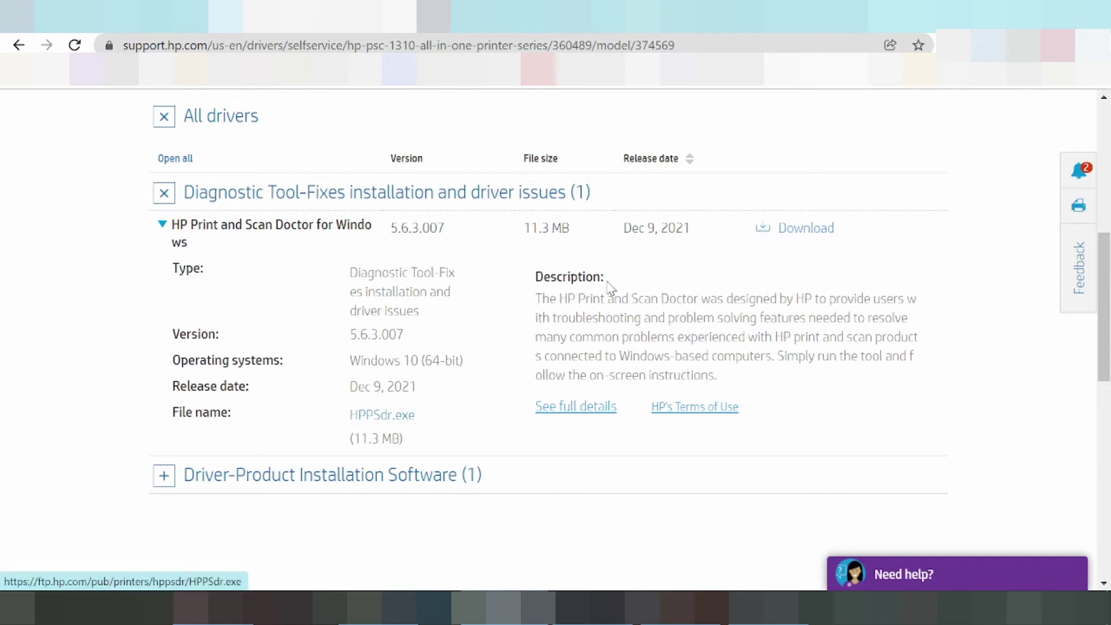
Download the HP Print and Scan Doctor installer, HPPSdr (3).exe
{"action": "left_click", "coordinate": [795, 229]}
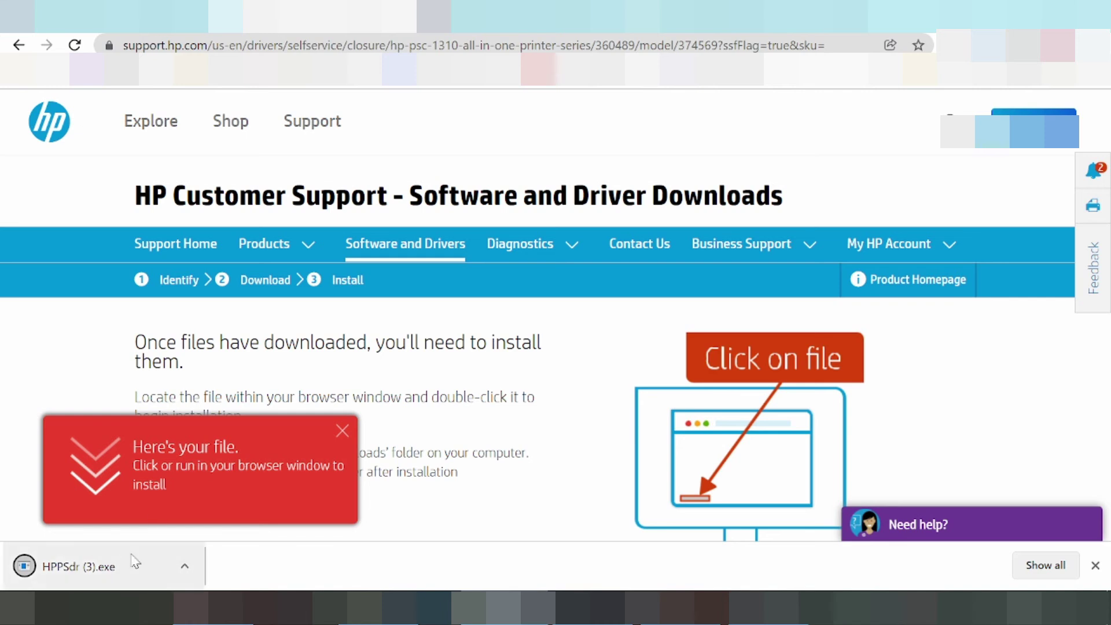
{"action": "left_click", "coordinate": [77, 572]}
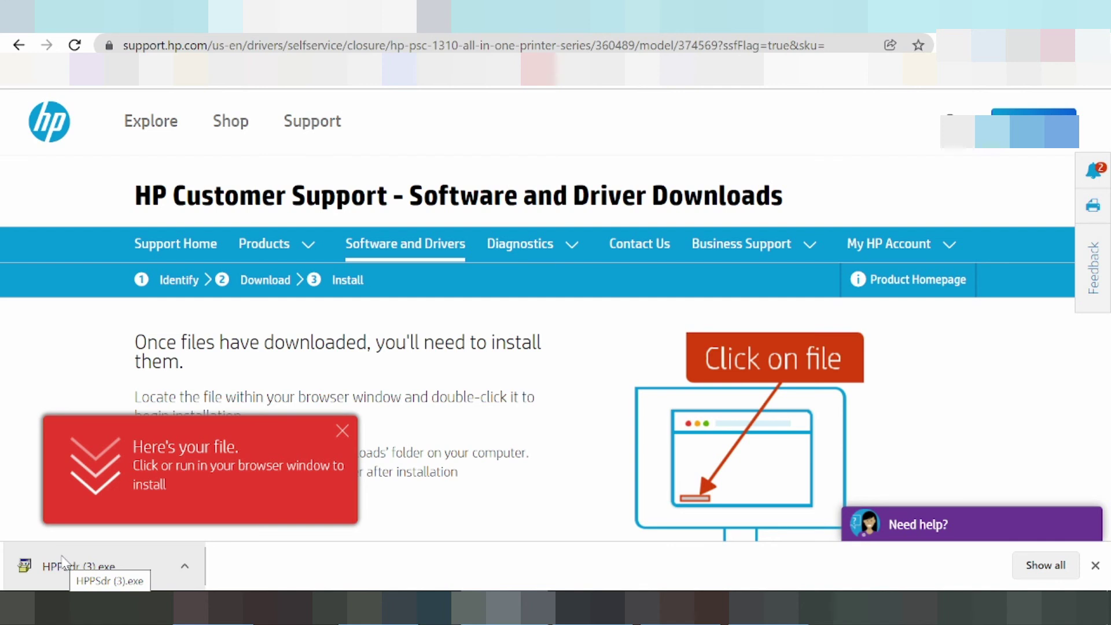
{"action": "left_click", "coordinate": [63, 562]}
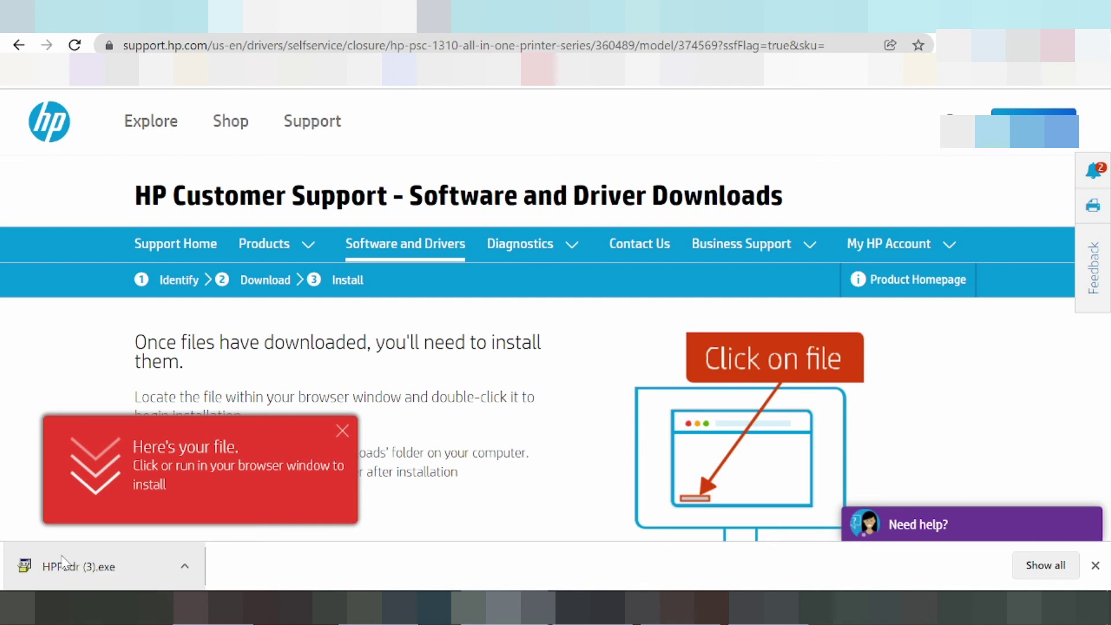